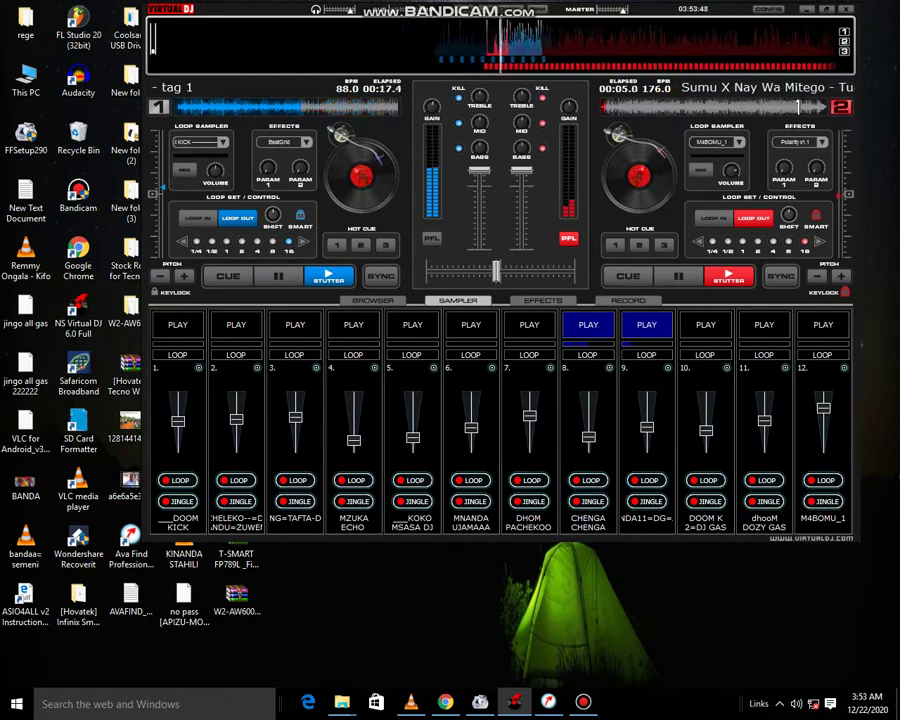
Step: Play the MZUKA ECHO, KOKO MSASA DJ and DHOM PACHEKOO samples in slots 4, 5 and 7 over the running mix
key(4)
key(5)
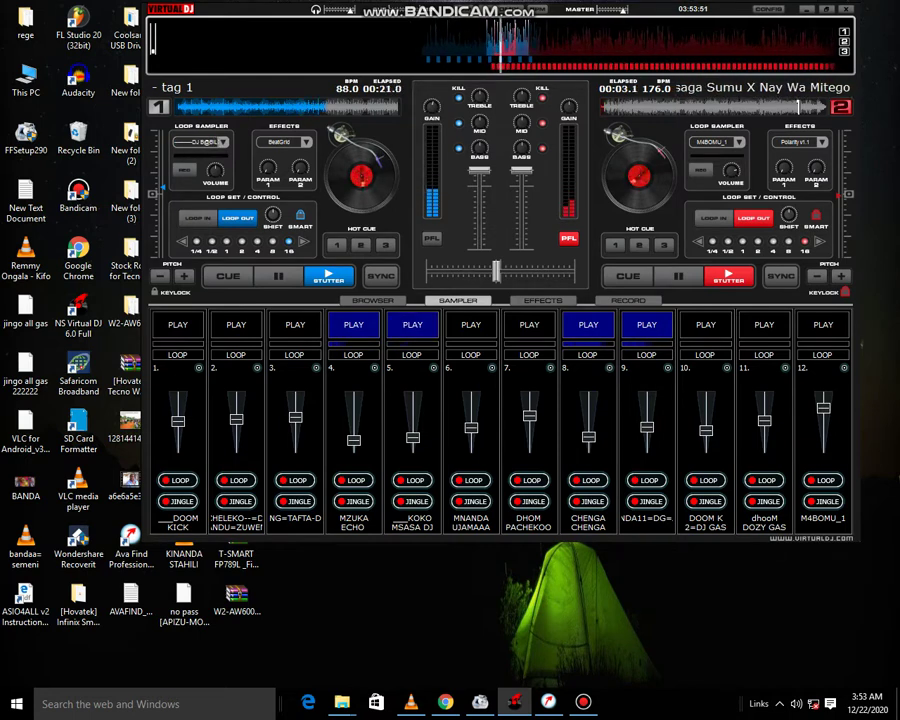
key(7)
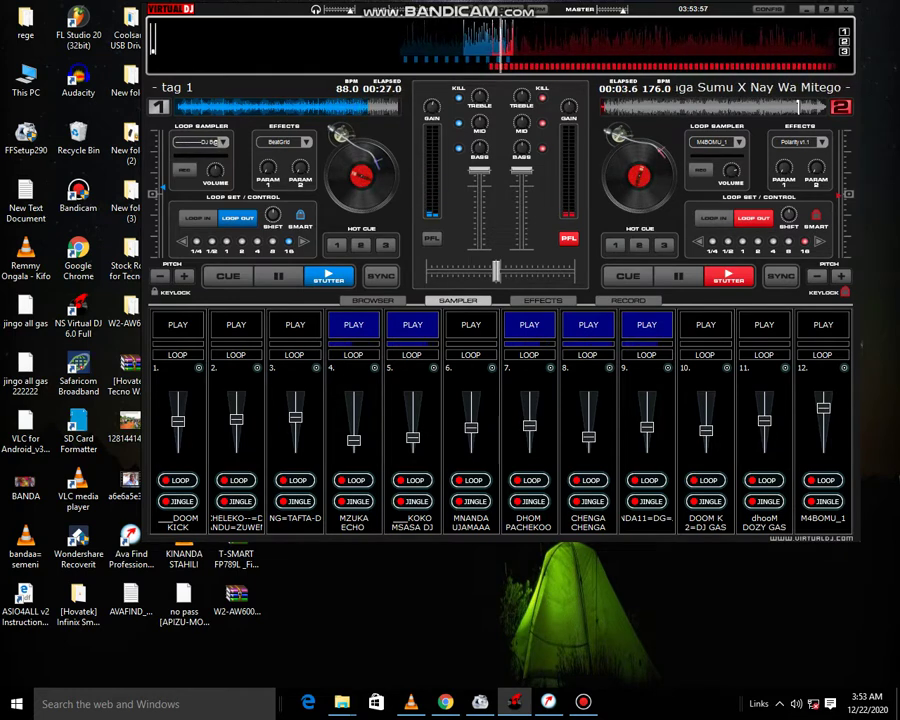
key(F12)
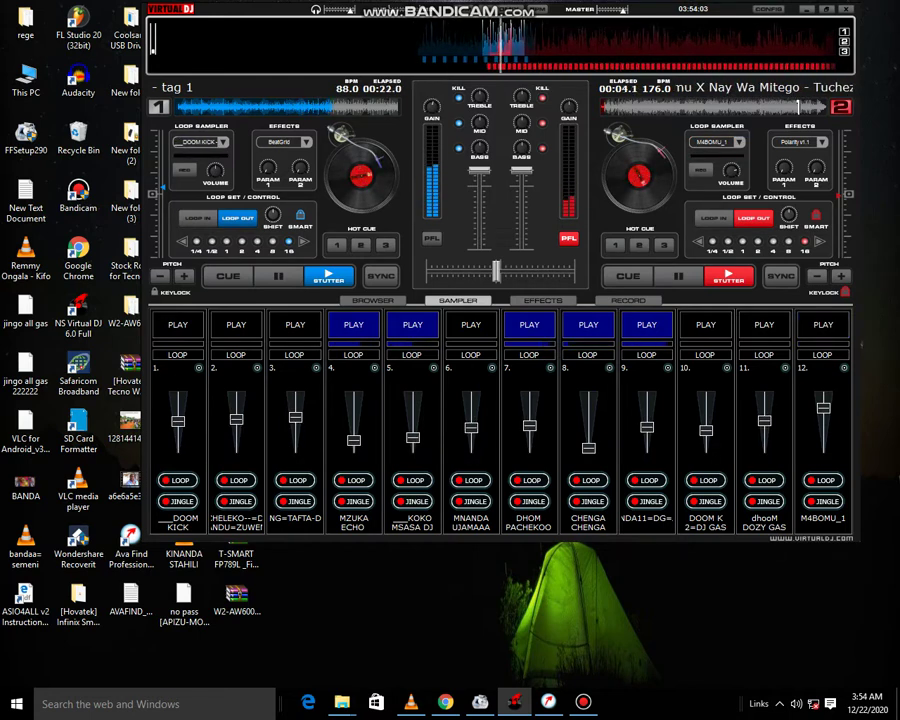
Step: Swap the slot 7 sample for slots 11, 2 and 1 in turn, and raise the CHENGA CHENGA sample's volume slightly
key(F11)
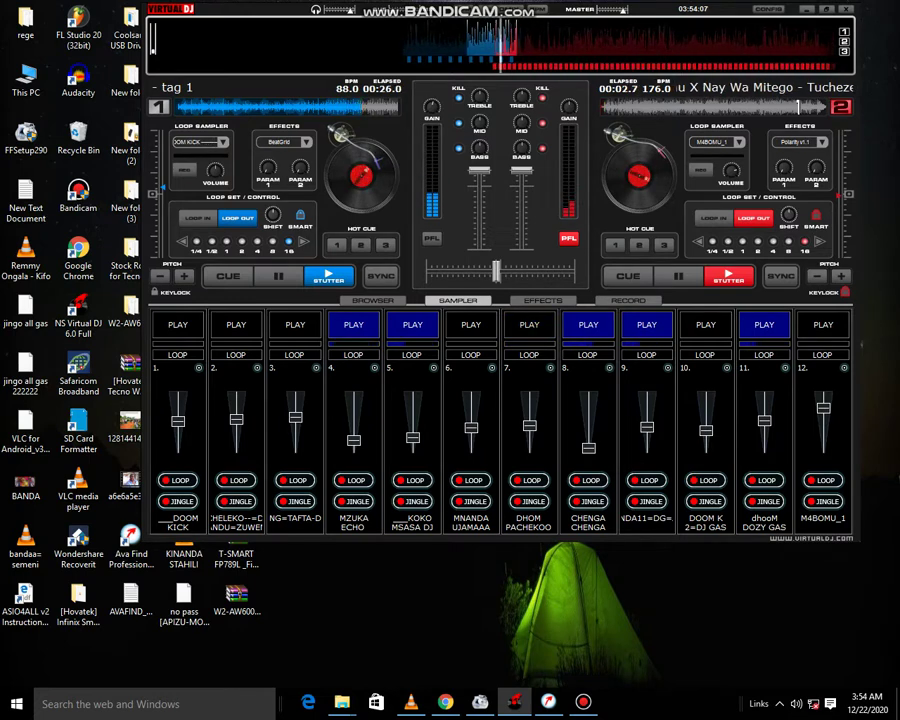
key(F2)
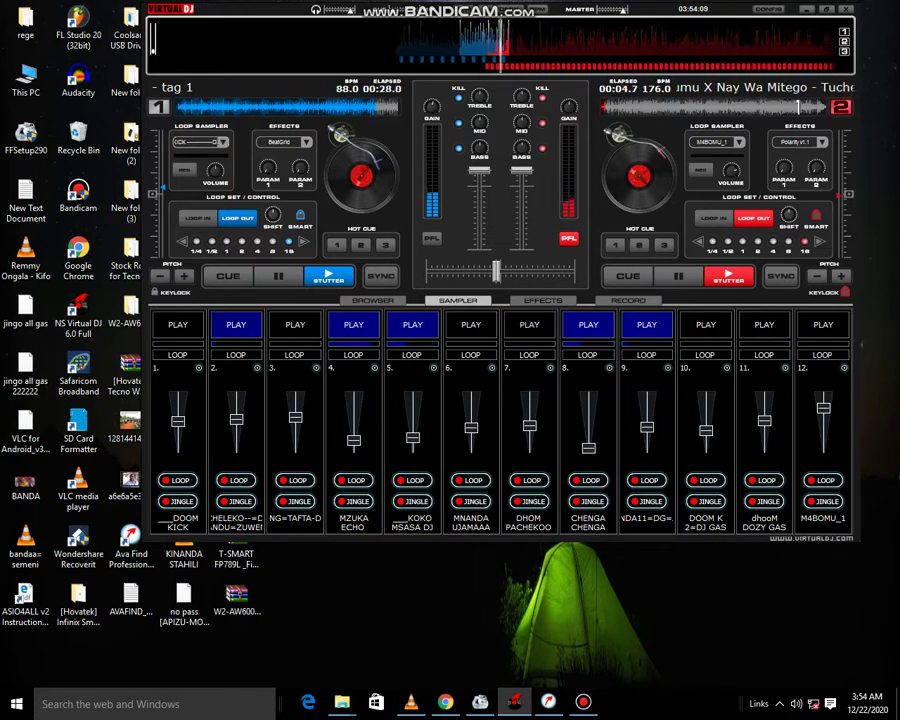
drag(588, 448, 588, 437)
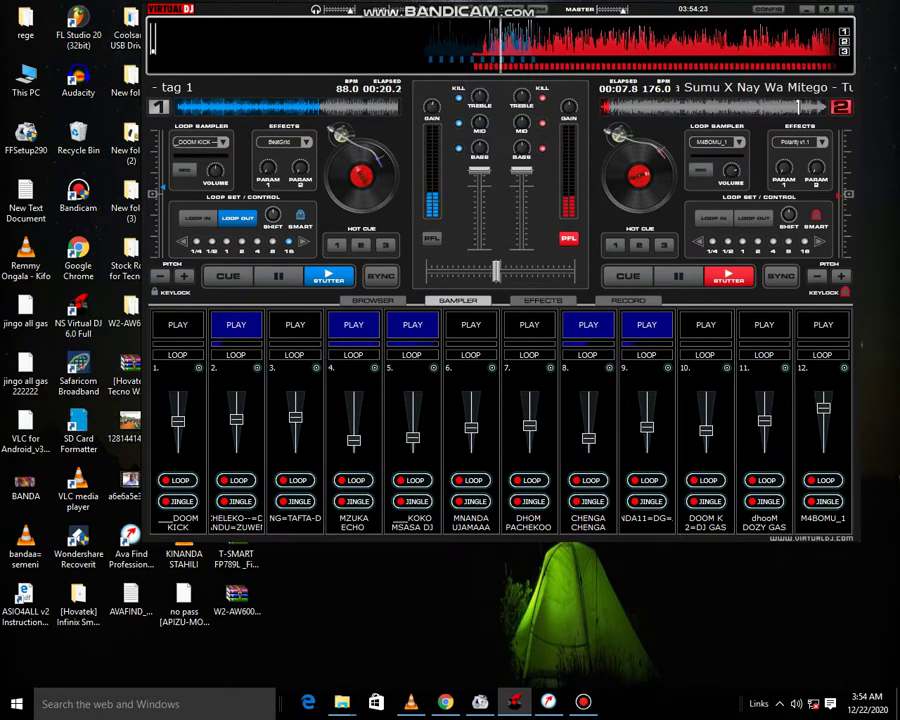
key(F11)
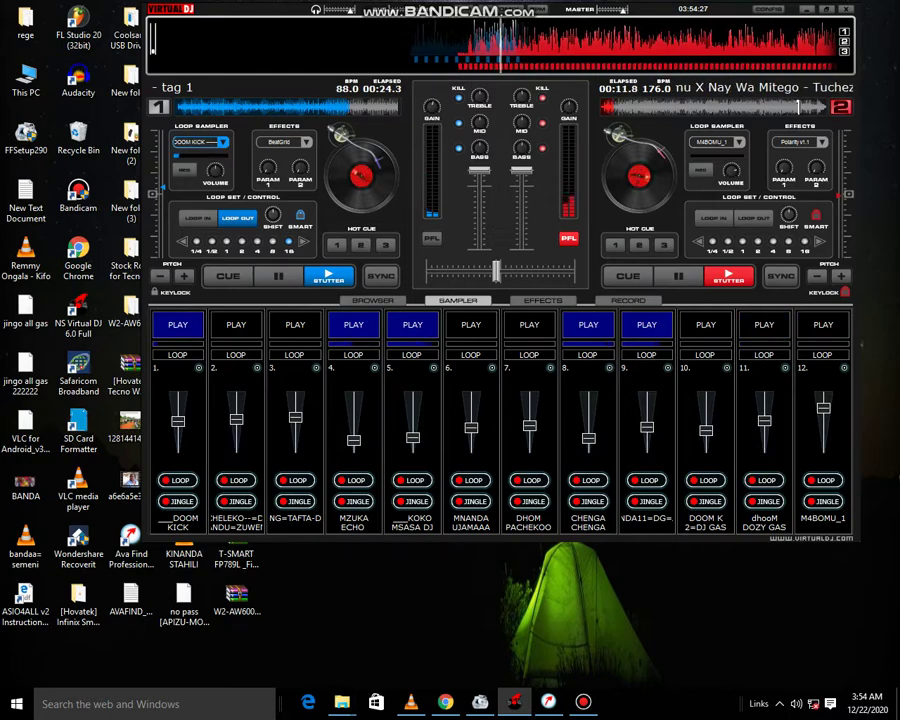
click(583, 702)
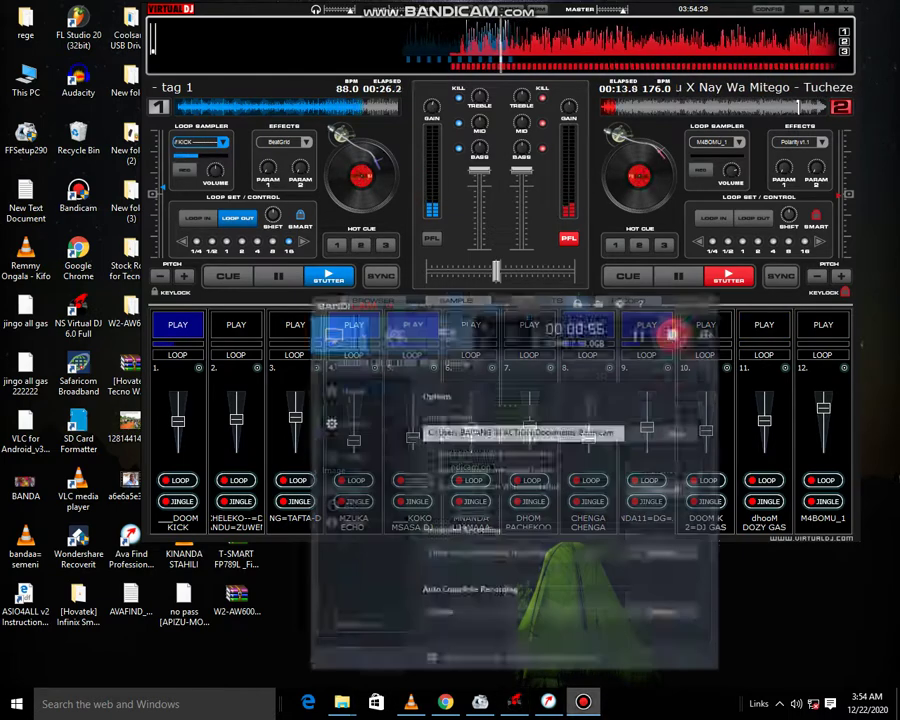
click(583, 702)
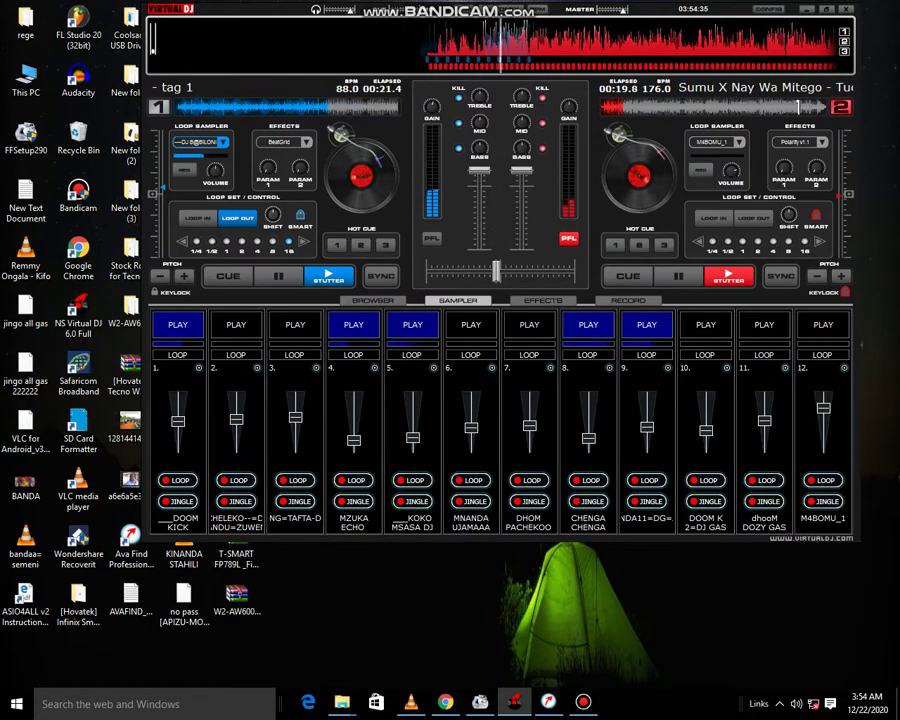
Step: Swap the slot 1 sample for slots 2, 3 and 7 in turn, ending on DOOM K 2=DJ GAS in slot 10
key(F2)
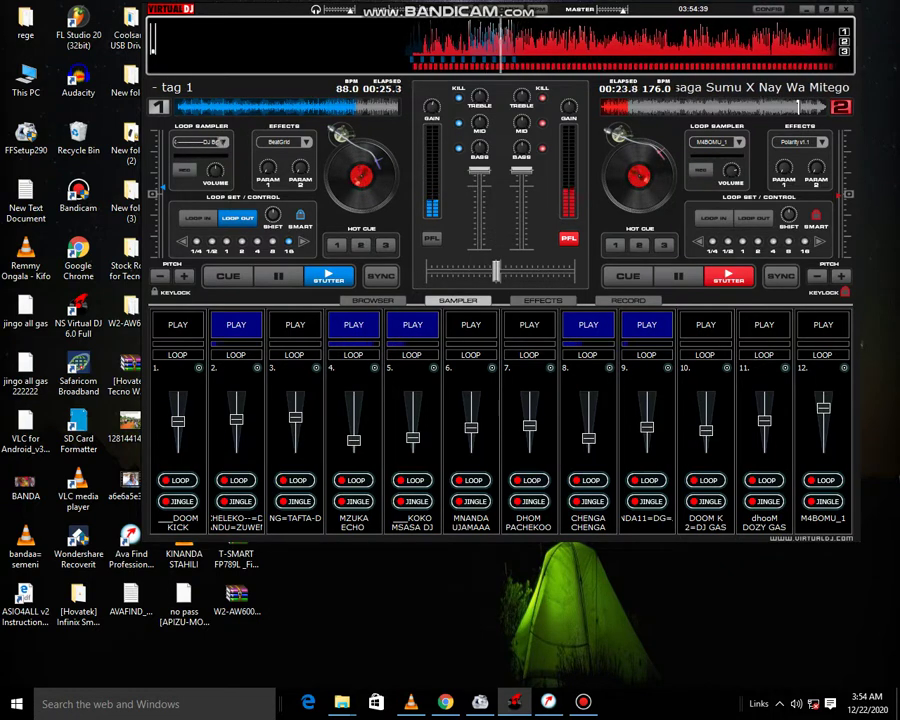
key(3)
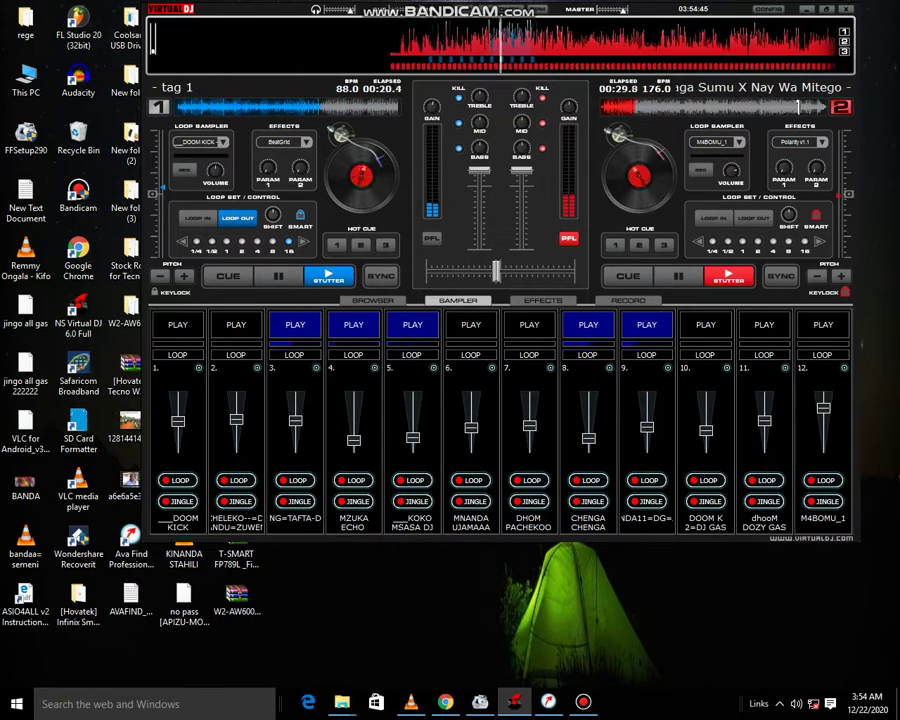
key(6)
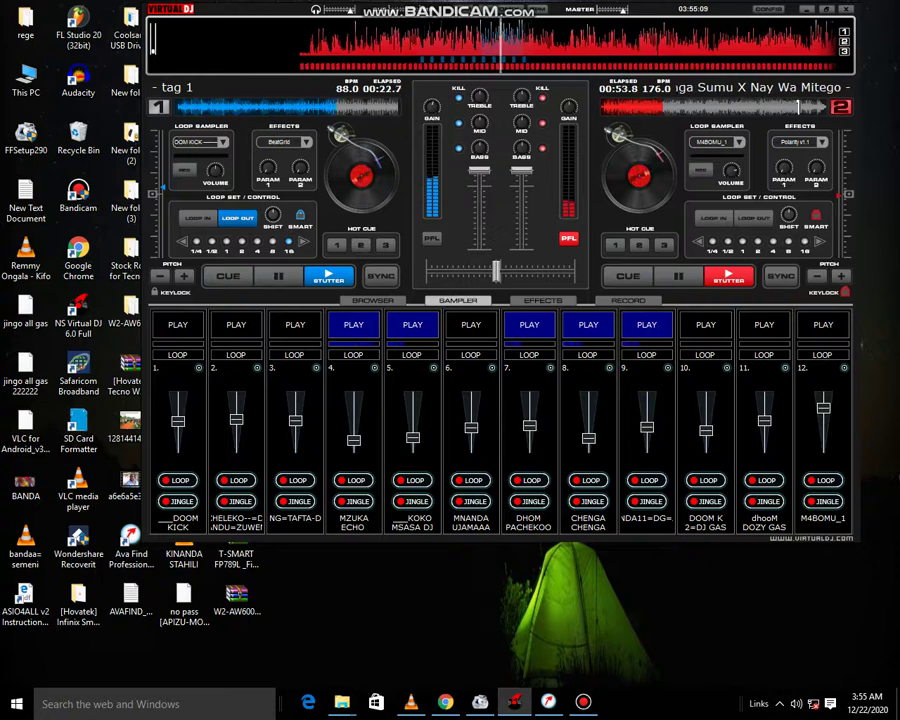
key(F10)
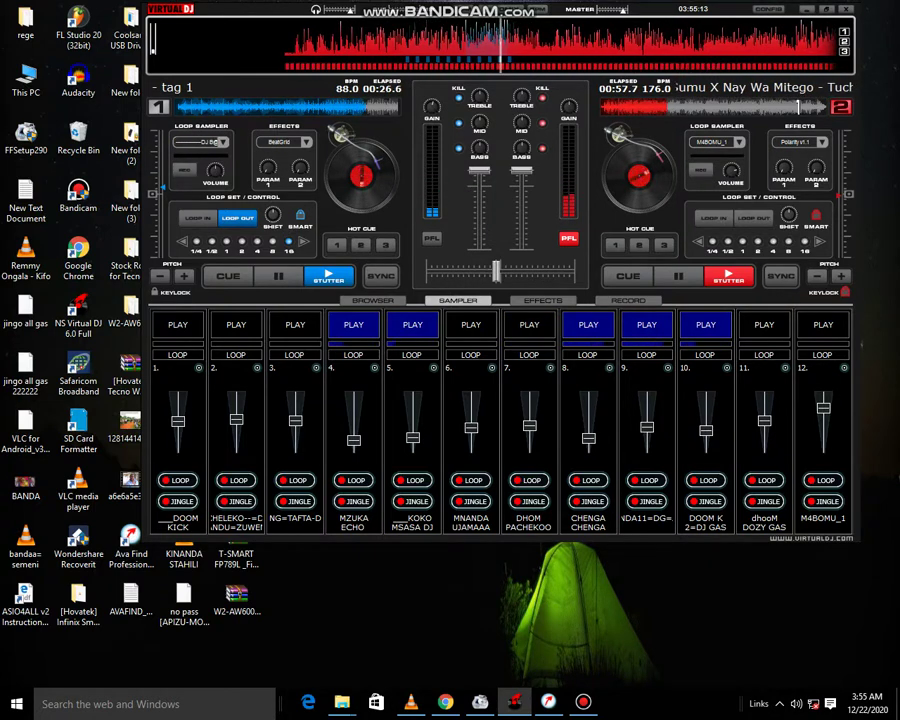
Step: Load KO 3 JUNI.vdj into sampler slot 12 and play it in place of the slot 10 sample
click(843, 368)
click(815, 378)
scroll(360, 180, down, 4)
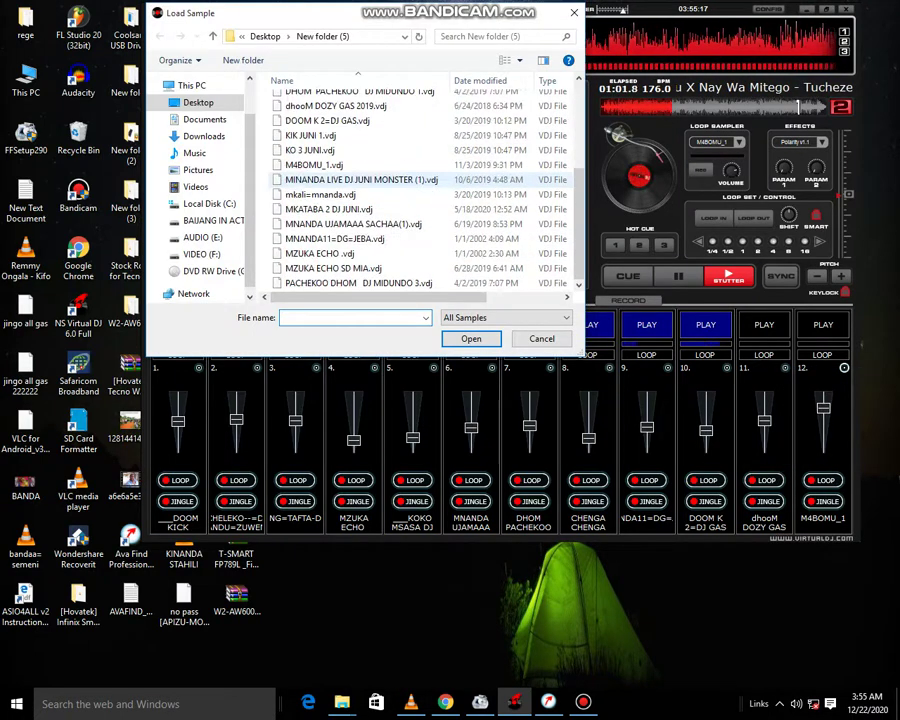
scroll(330, 172, up, 1)
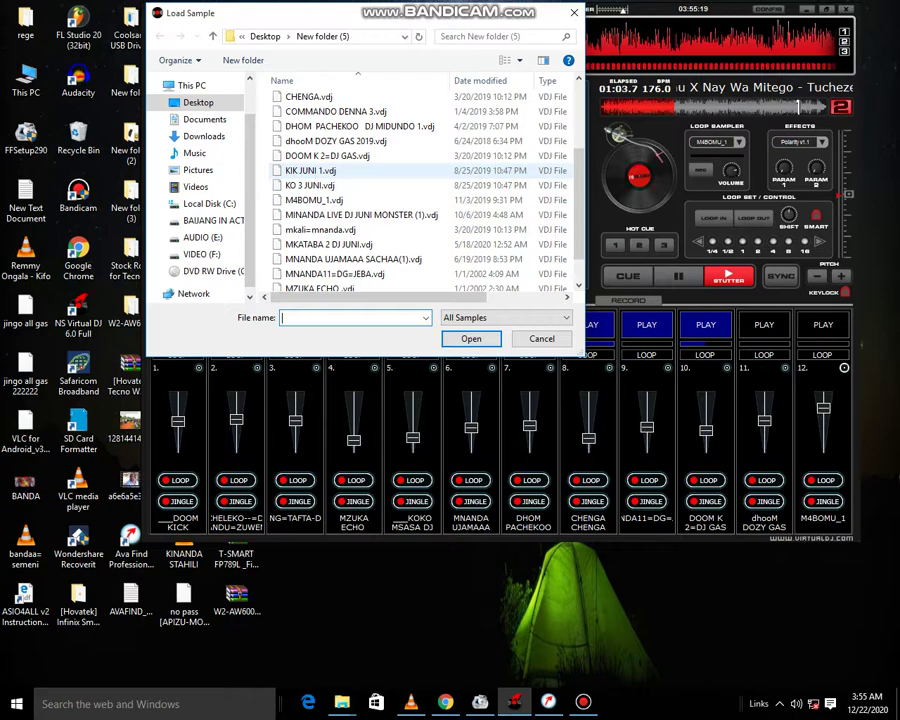
scroll(300, 172, up, 1)
click(305, 229)
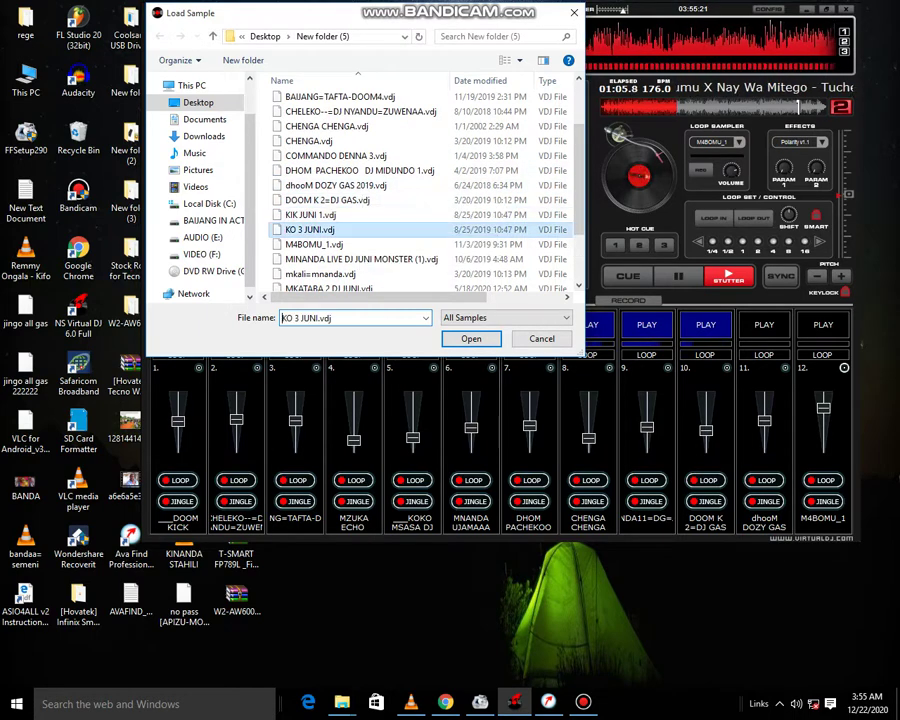
double_click(308, 230)
click(823, 325)
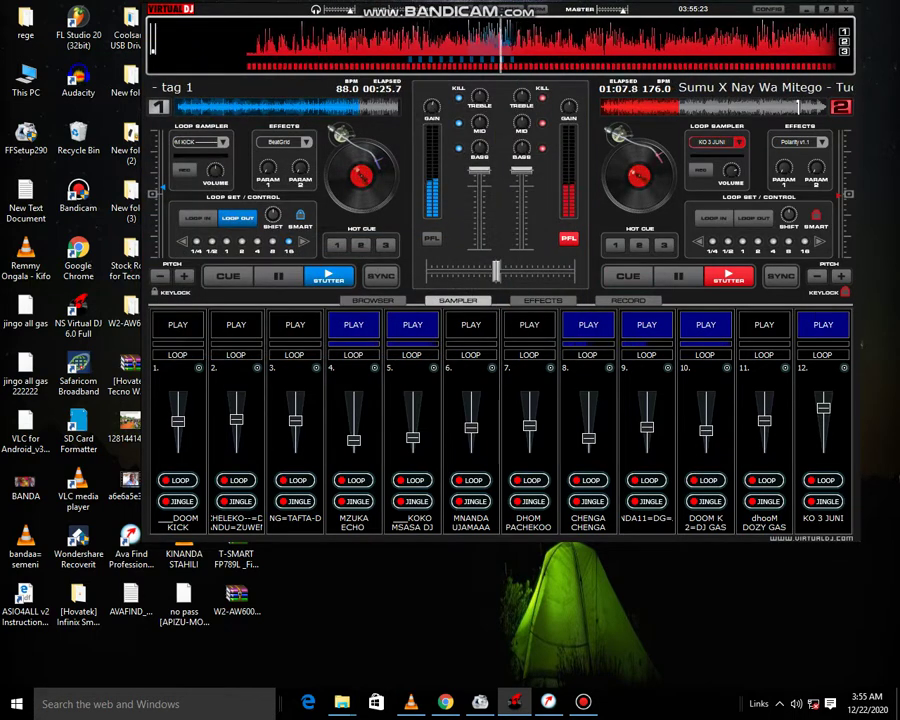
click(706, 325)
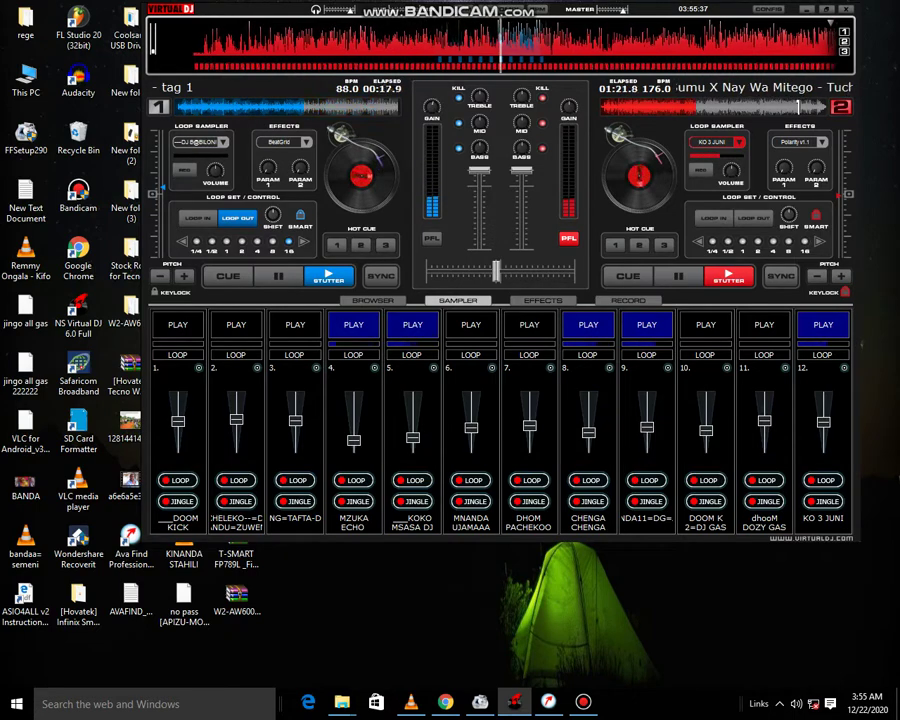
Step: Replace the sample in slot 12 with BAIJANG=TAFTA-DOOM4.vdj
click(844, 368)
click(815, 376)
scroll(360, 190, down, 3)
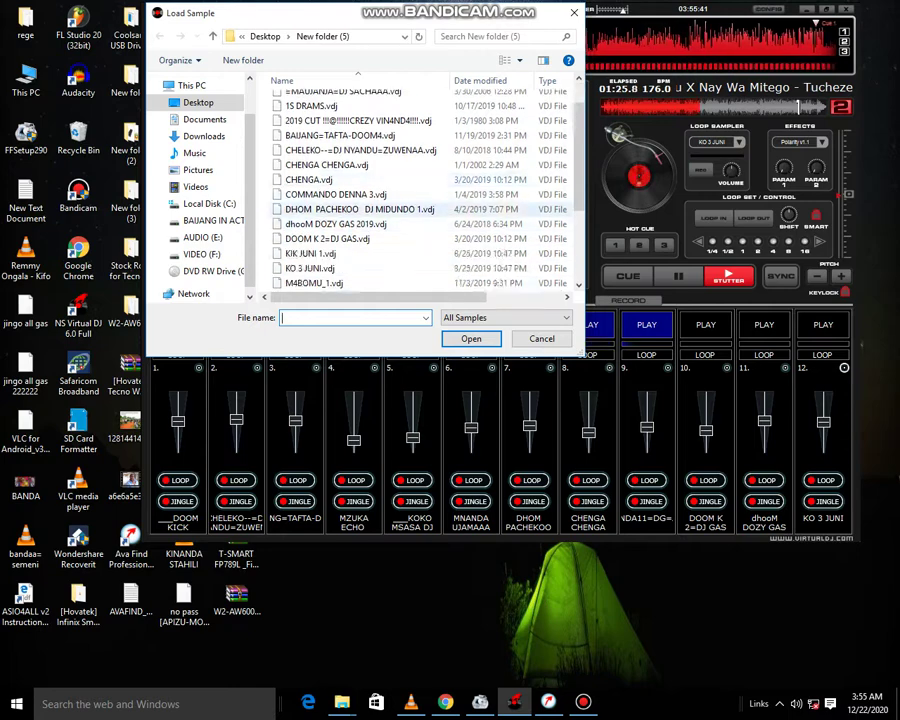
scroll(300, 210, up, 2)
scroll(300, 210, down, 4)
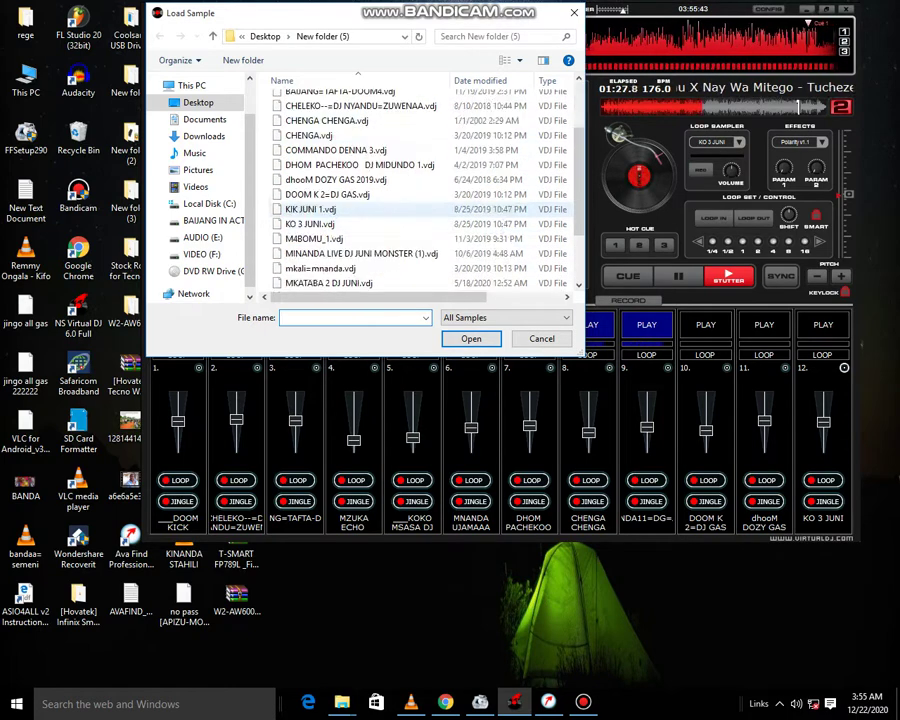
scroll(330, 209, up, 4)
double_click(330, 174)
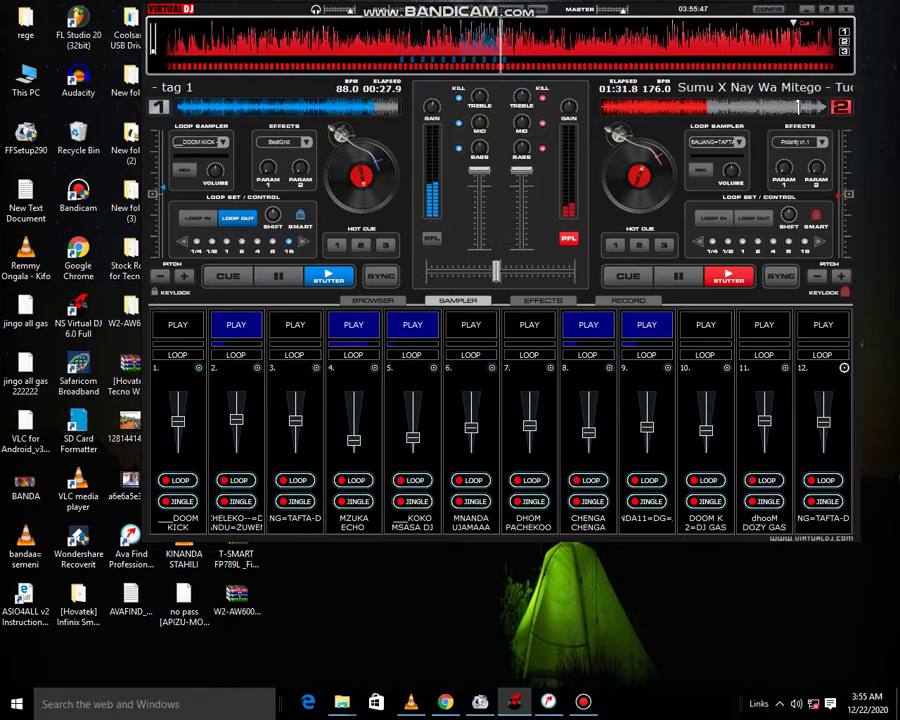
Step: Load COMMANDO DENNA 3.vdj into sampler slot 12 and play it
click(844, 368)
click(815, 381)
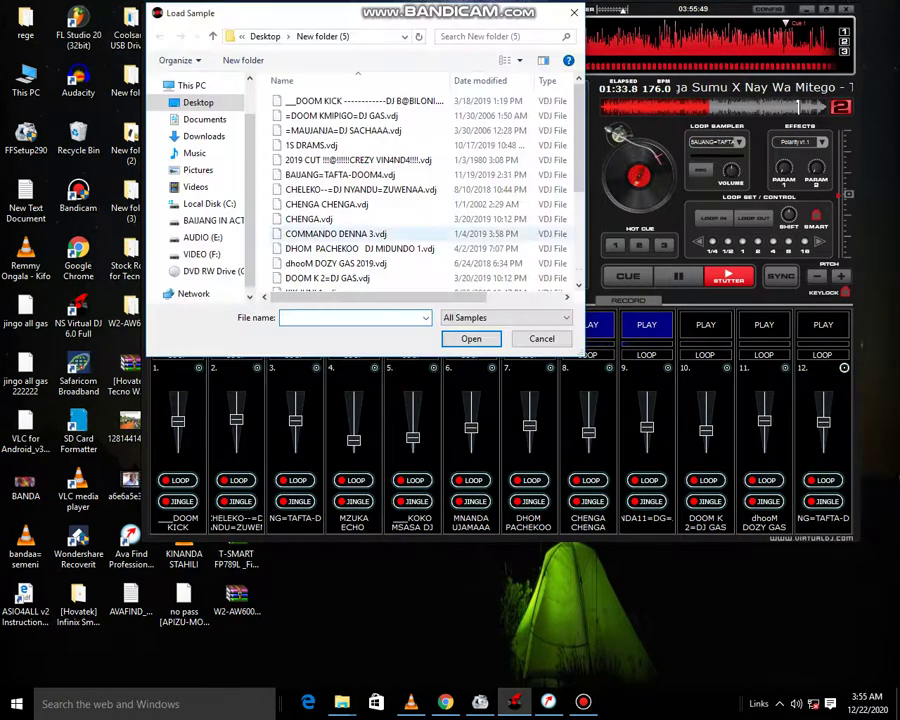
scroll(330, 194, up, 2)
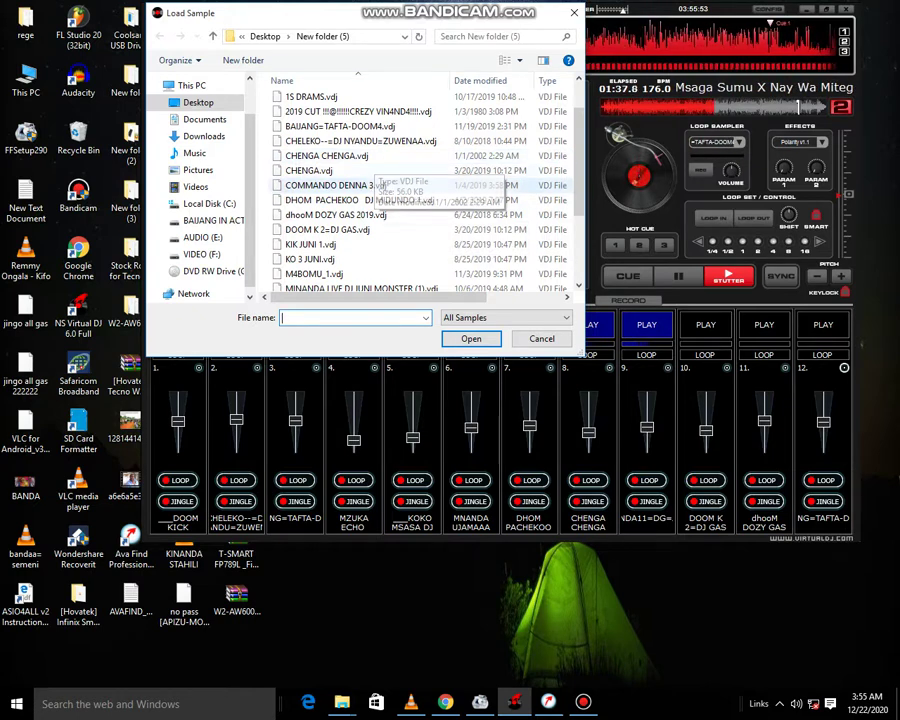
click(383, 201)
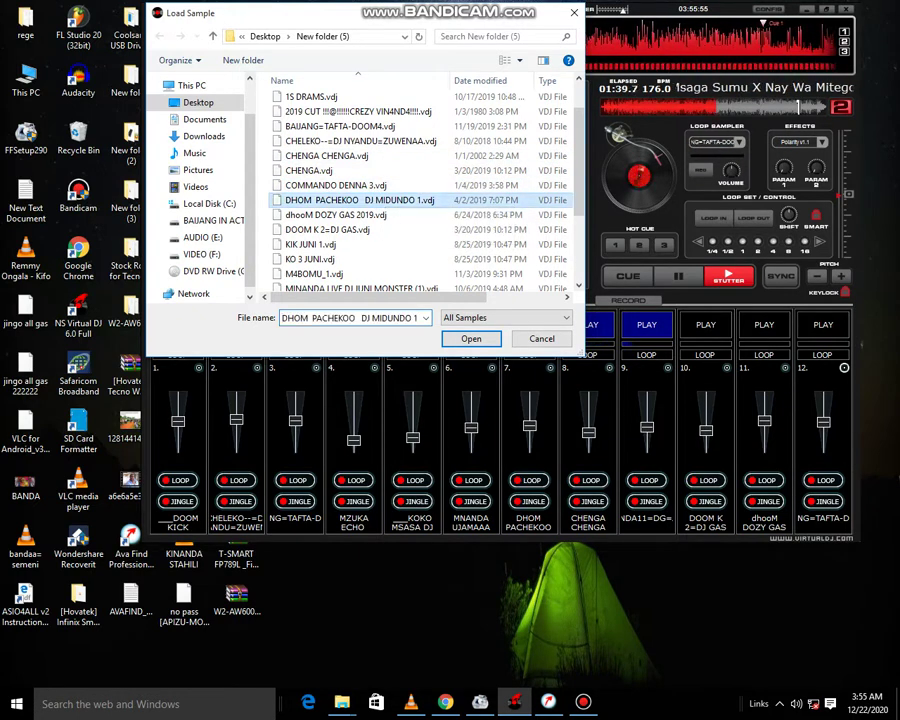
double_click(365, 186)
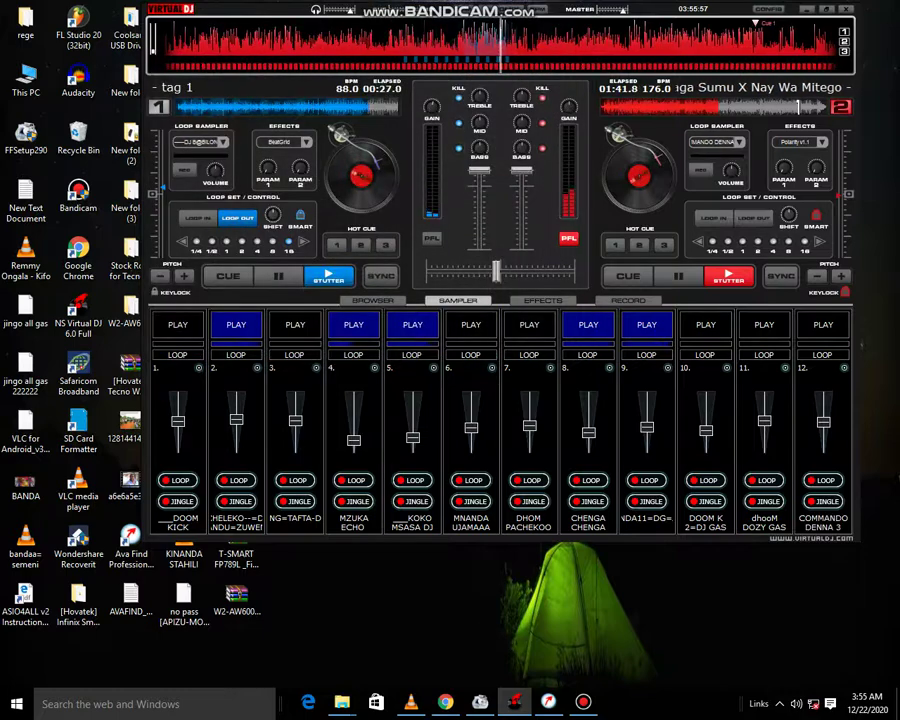
click(823, 325)
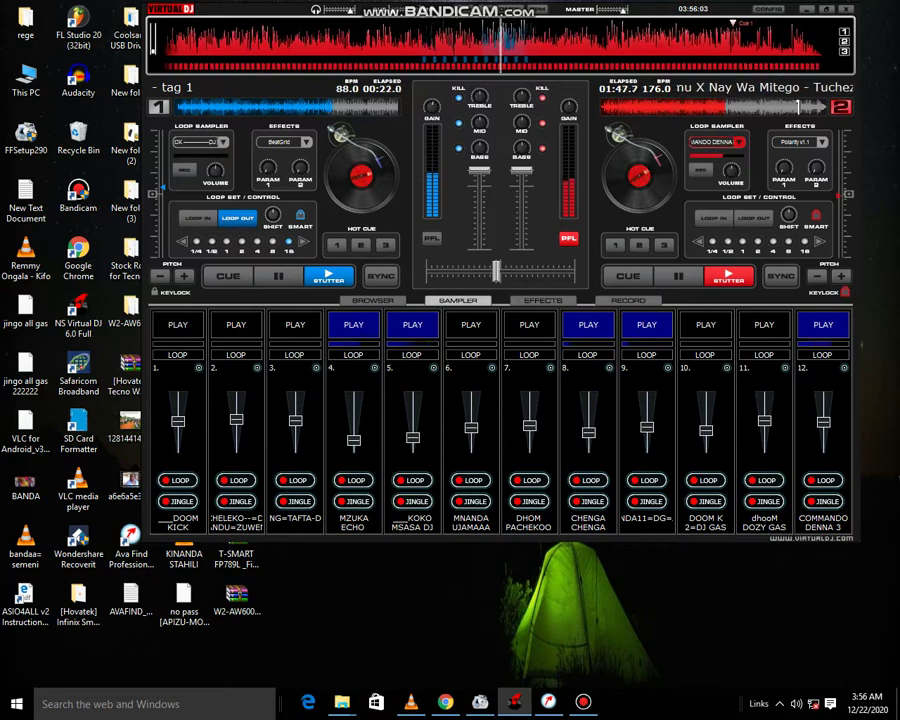
Step: Play MNANDA UJAMAAA in slot 6 with slot 9 running again, and swap slots 6 and 12 for DHOM PACHEKOO in slot 7
click(471, 325)
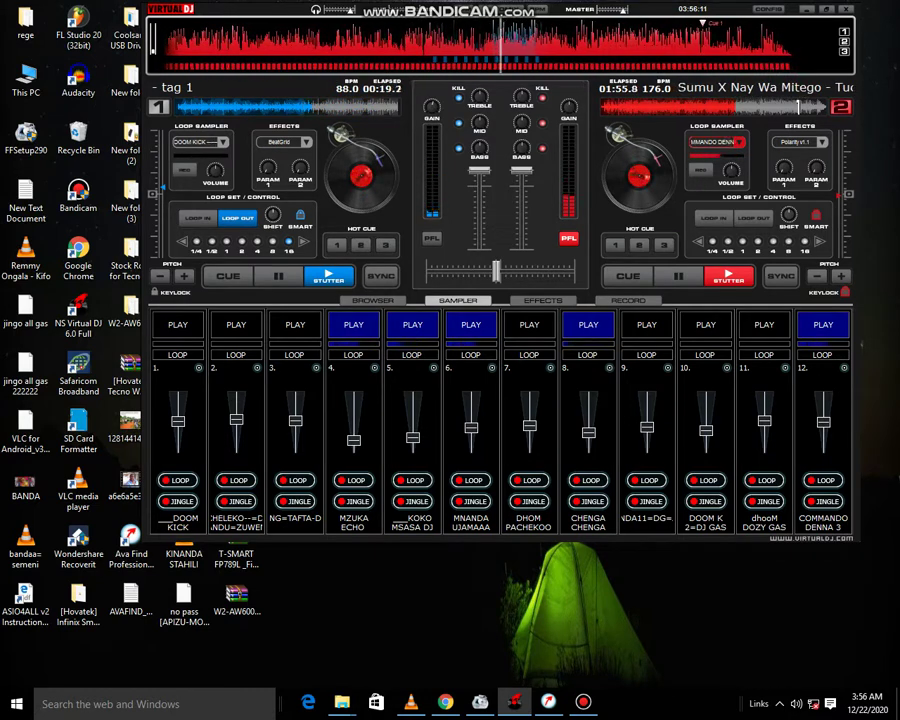
key(F9)
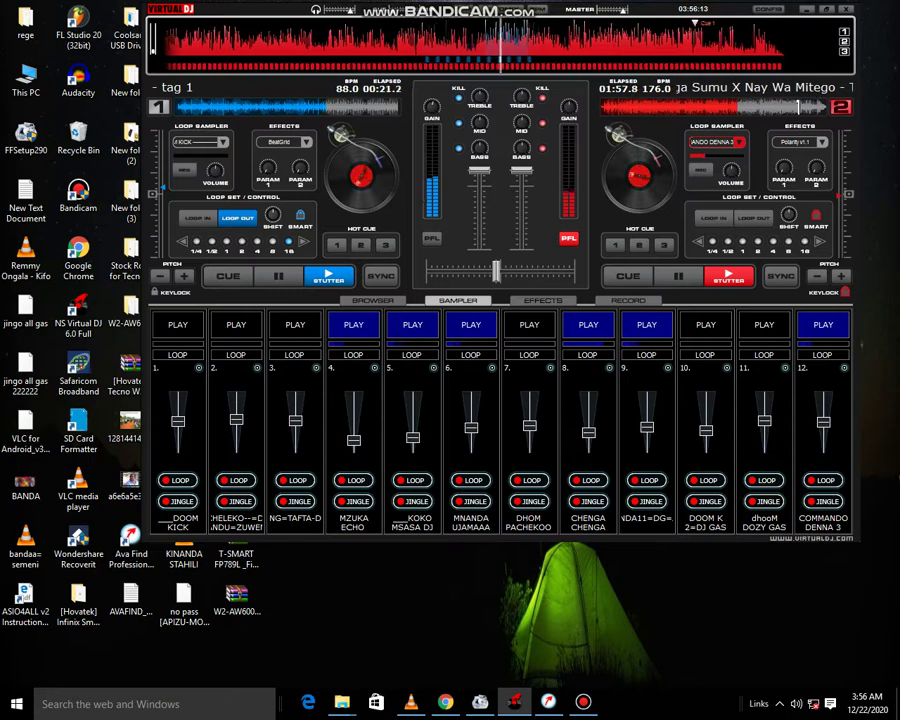
key(F6)
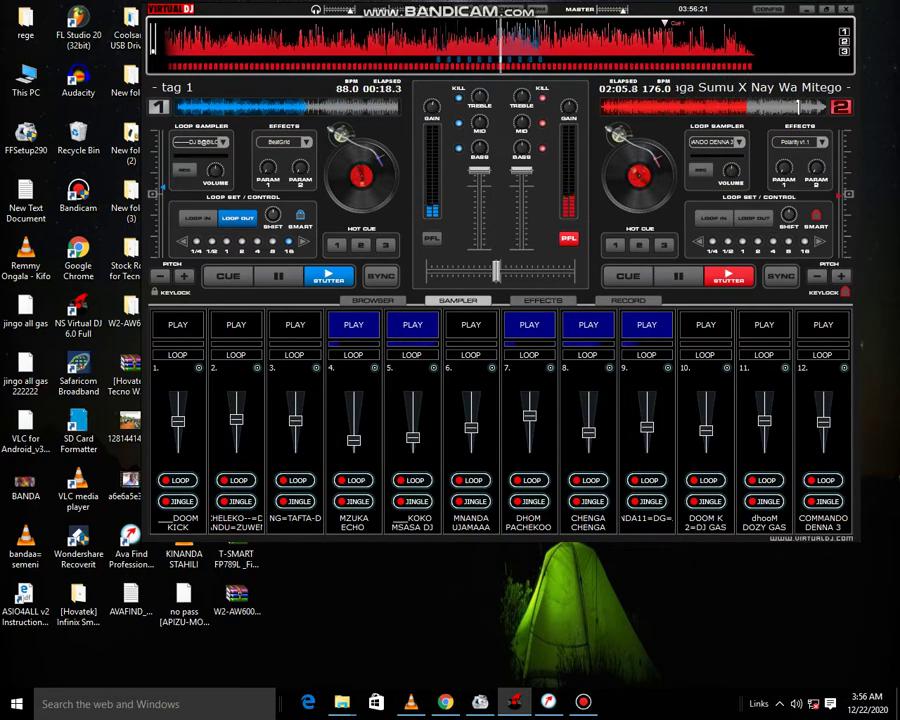
Step: Swap the slot 7 sample for slot 2, return to slot 7, and end on the DOOM KICK sample in slot 1
key(F2)
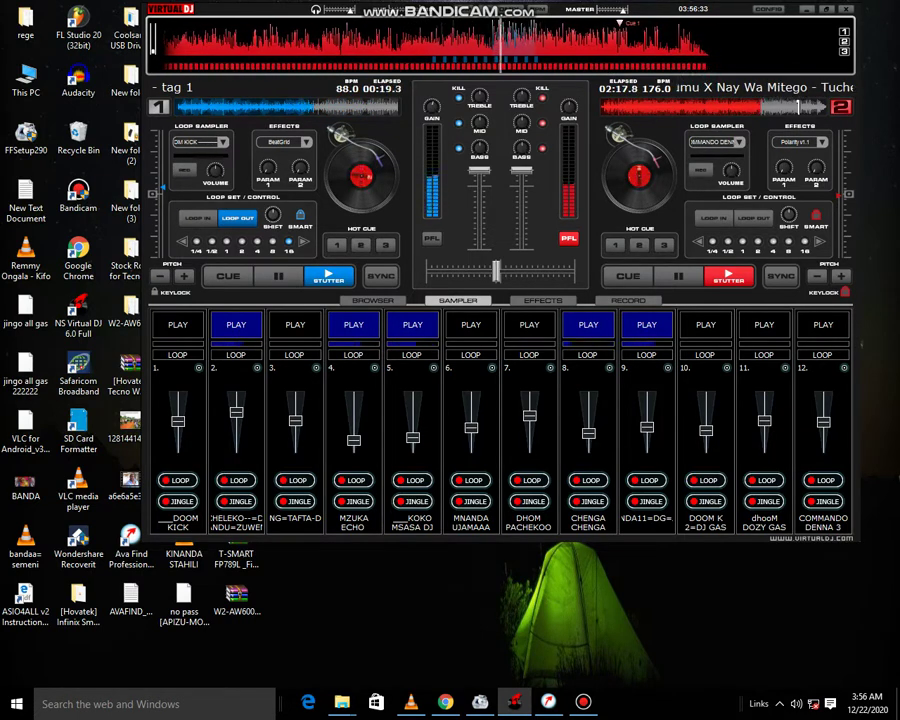
key(7)
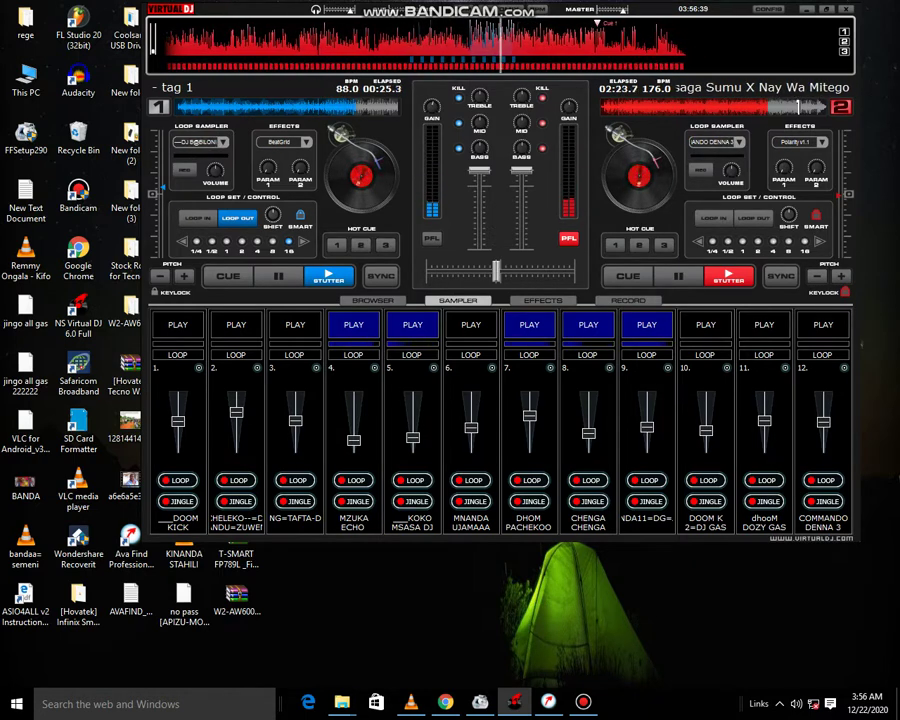
key(1)
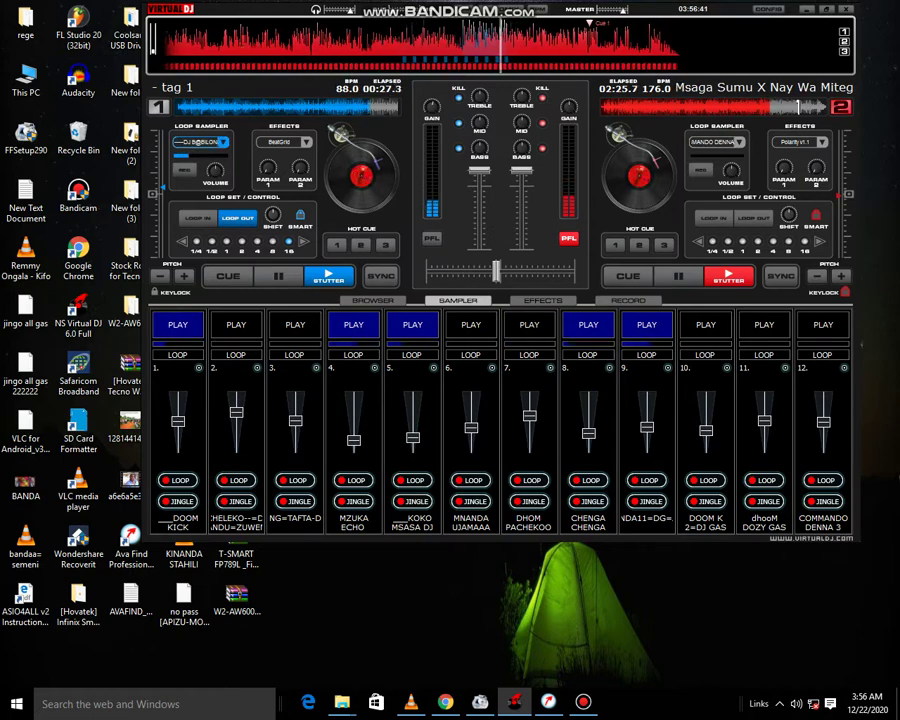
Step: Load =MAUJANJA=DJ SACHAAA.vdj into sampler slot 12 and trigger it
click(844, 368)
click(838, 379)
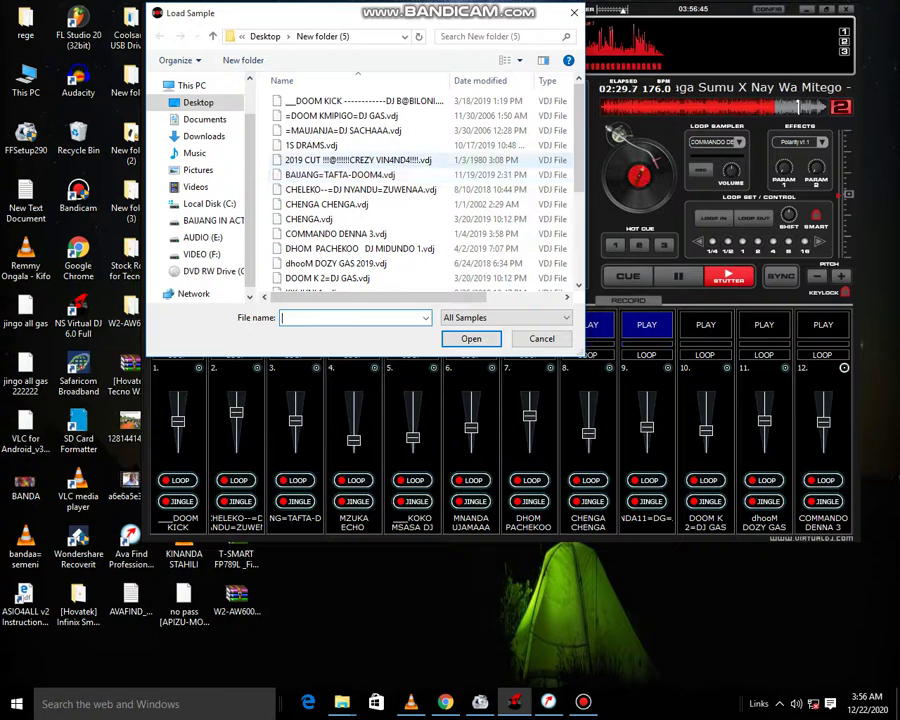
double_click(340, 130)
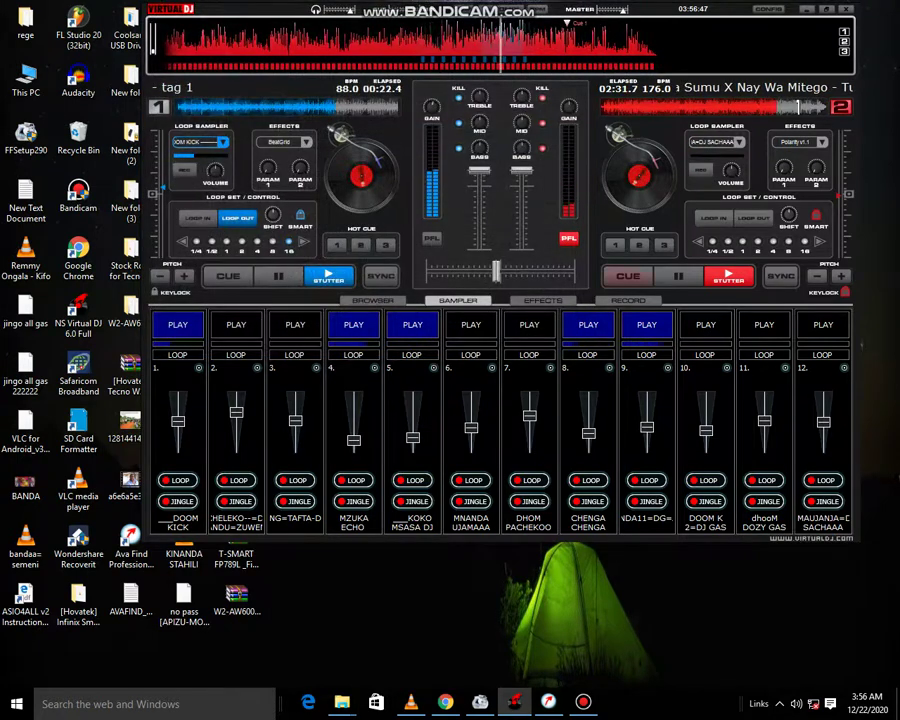
key(F12)
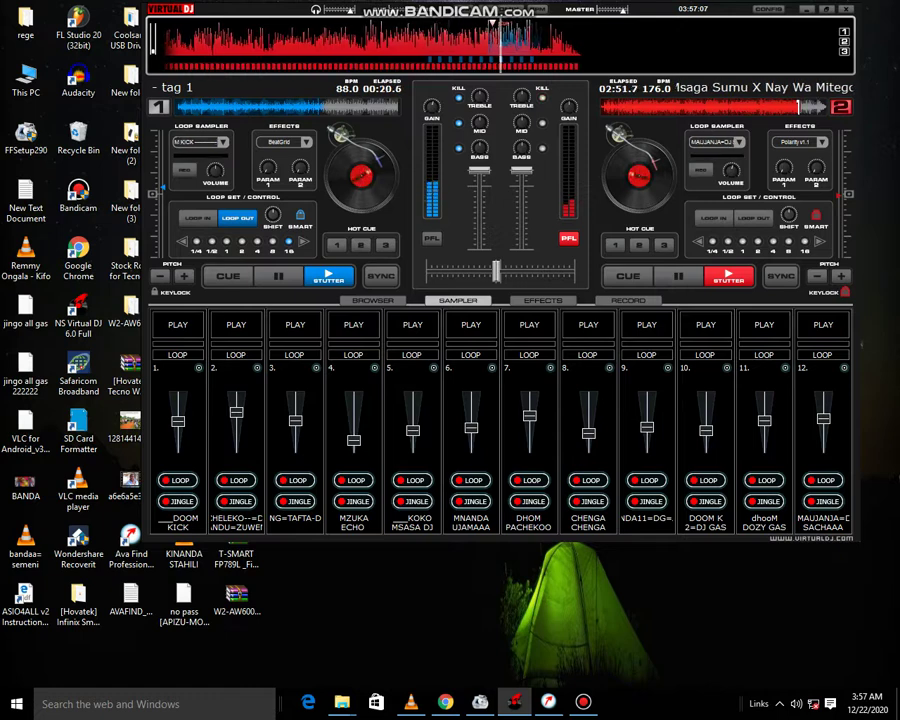
Step: Shift the crossfader partway toward deck 2 to bring its track forward in the mix
drag(496, 271, 524, 271)
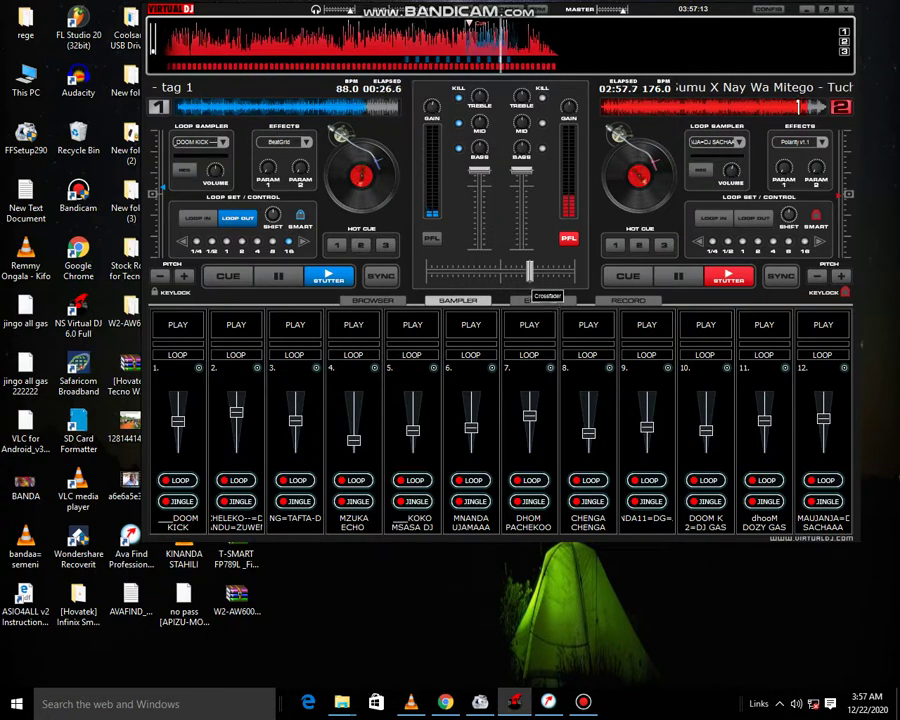
drag(529, 271, 533, 271)
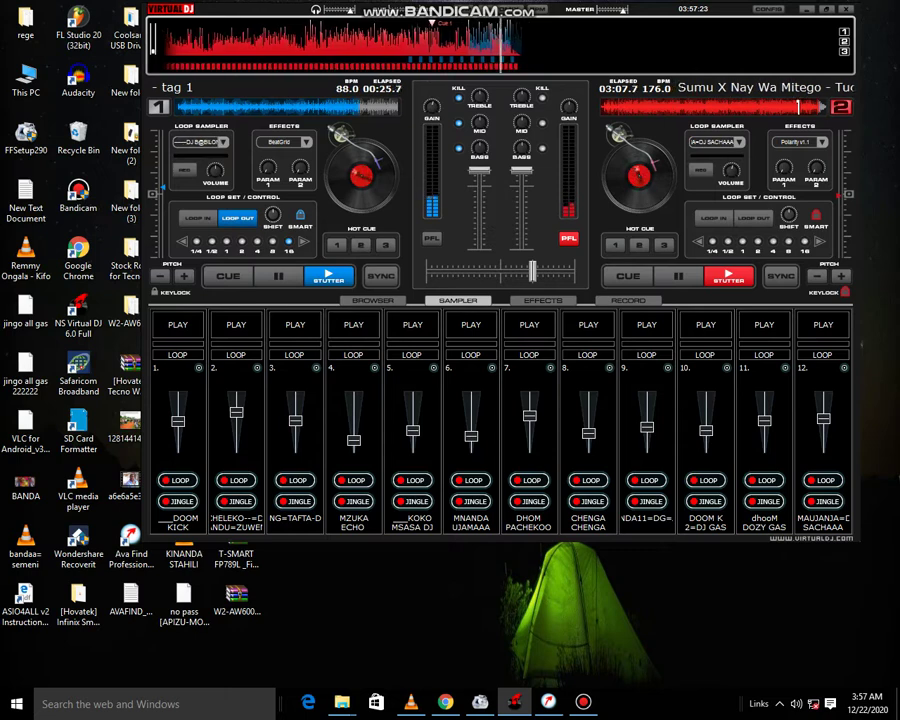
Step: Play MNANDA UJAMAAA in sampler slot 6 together with KOKO MSASA DJ in slot 5, and end on the MAUJANJA sample in slot 12
key(F6)
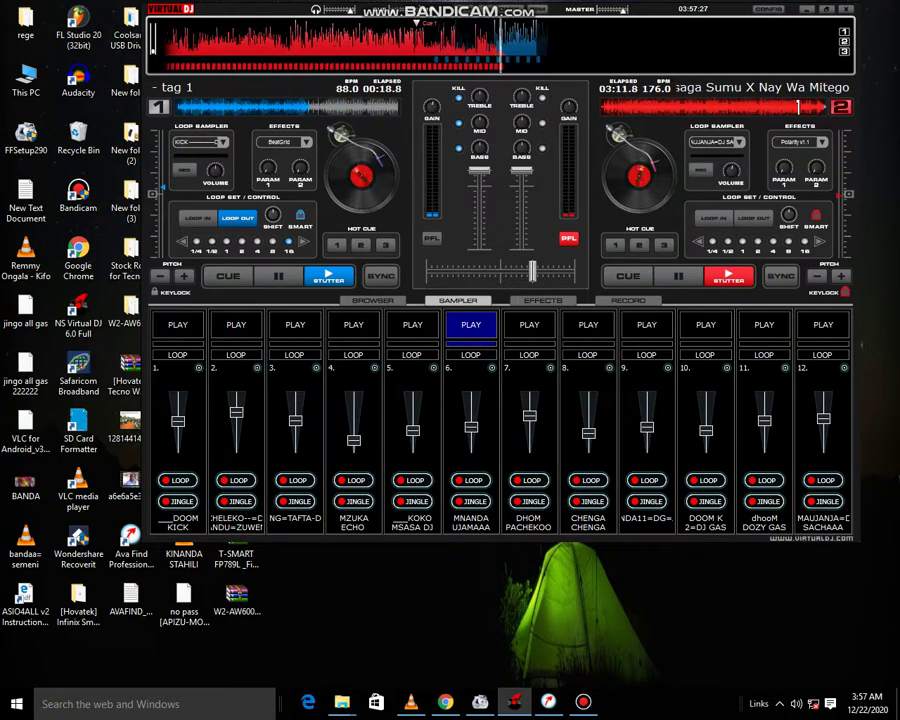
key(F5)
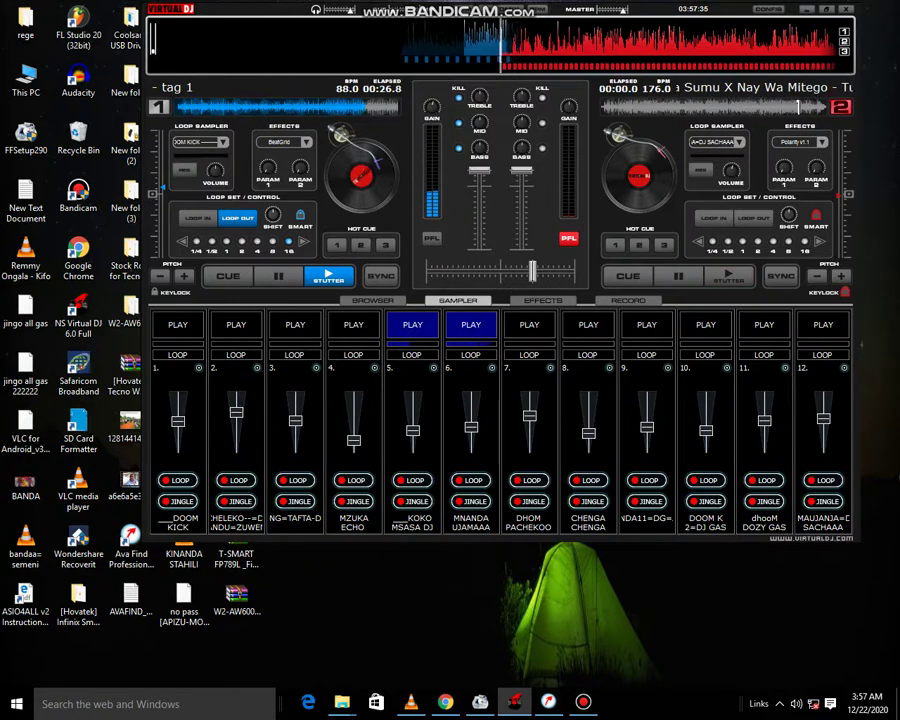
key(F12)
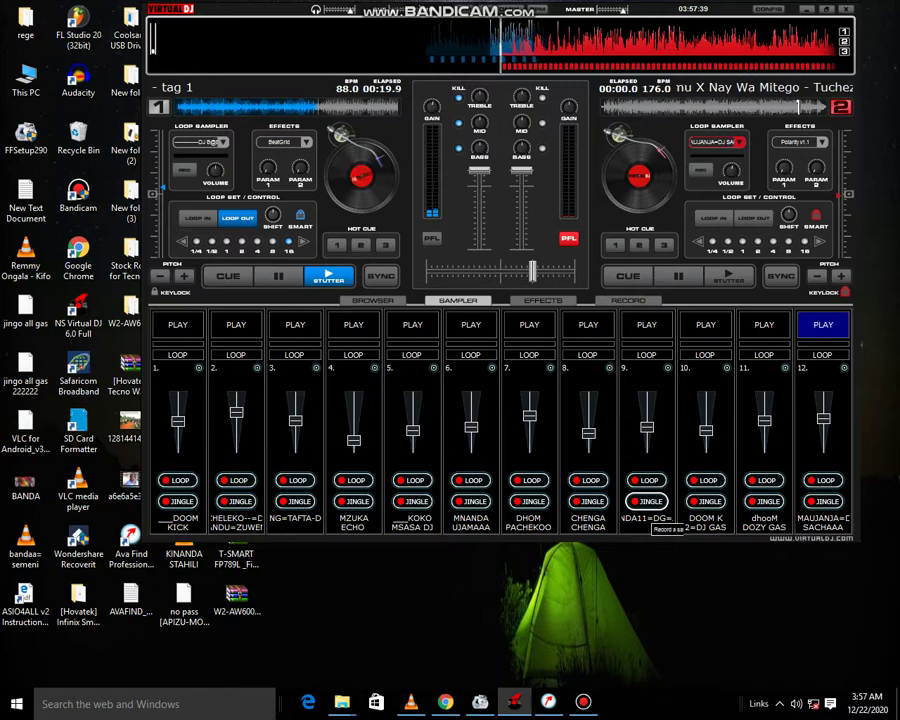
click(583, 702)
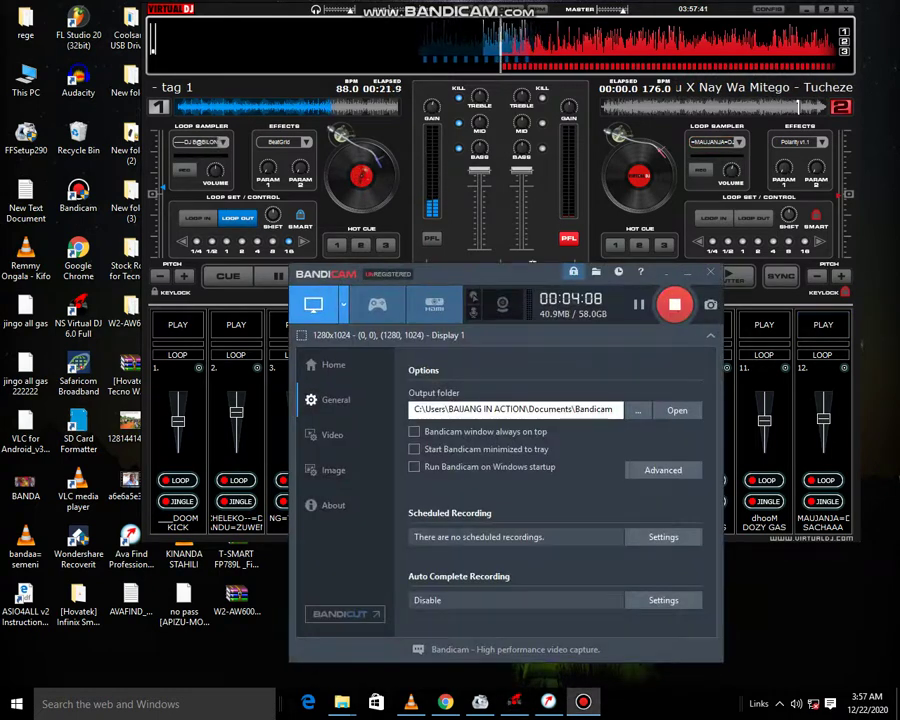